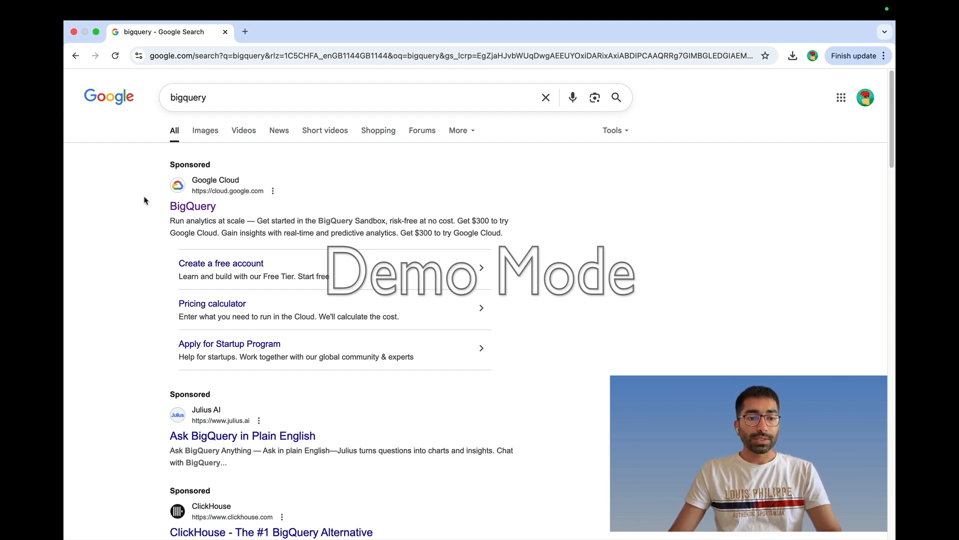
- Open BigQuery Studio in the Cloud console from the sponsored BigQuery product result
left_click(193, 207)
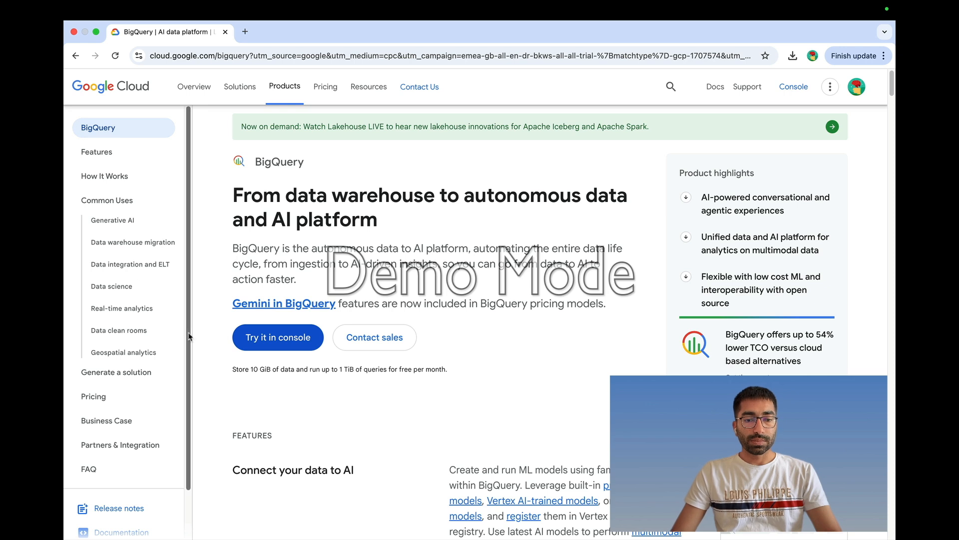
left_click(279, 345)
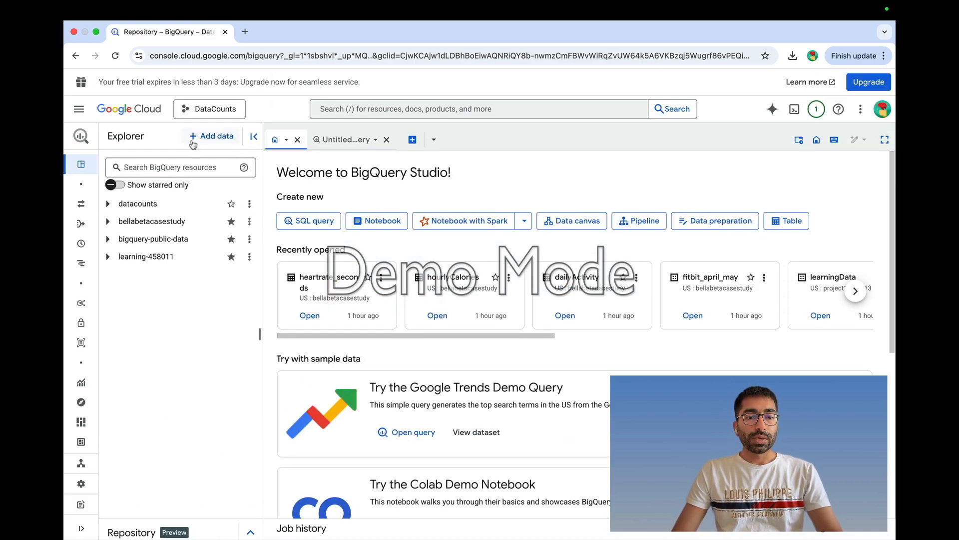
- Create a new Google Cloud project named DataCounts1 from the project picker
left_click(189, 114)
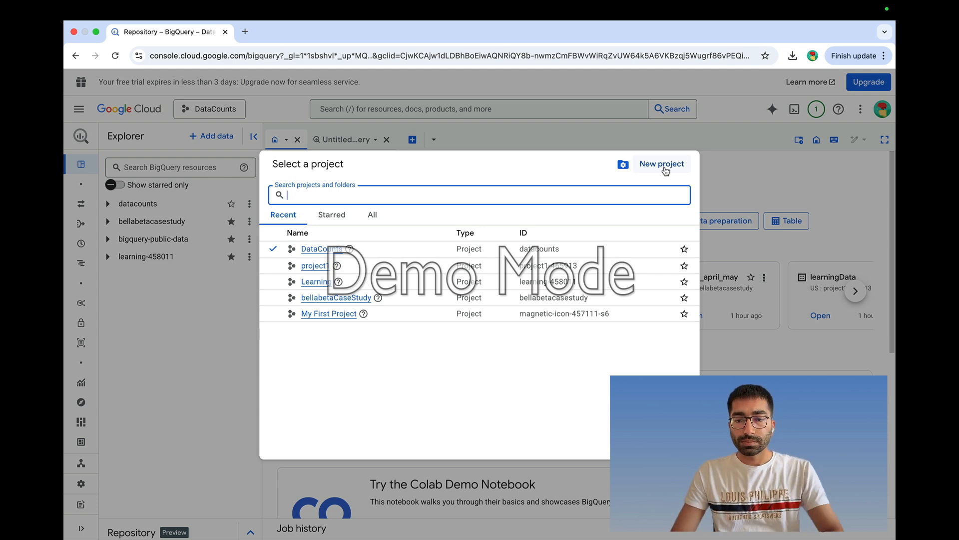
left_click(661, 168)
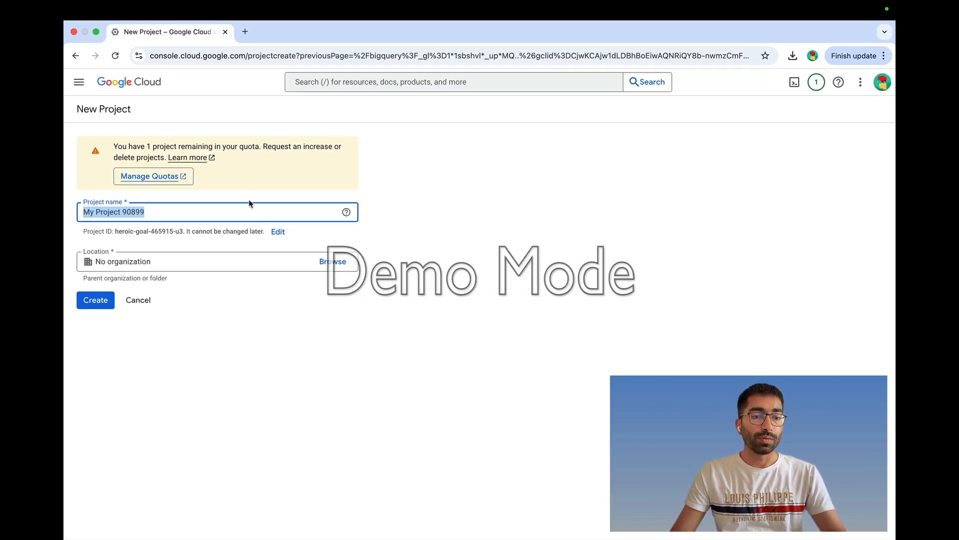
left_click_drag(181, 214, 64, 210)
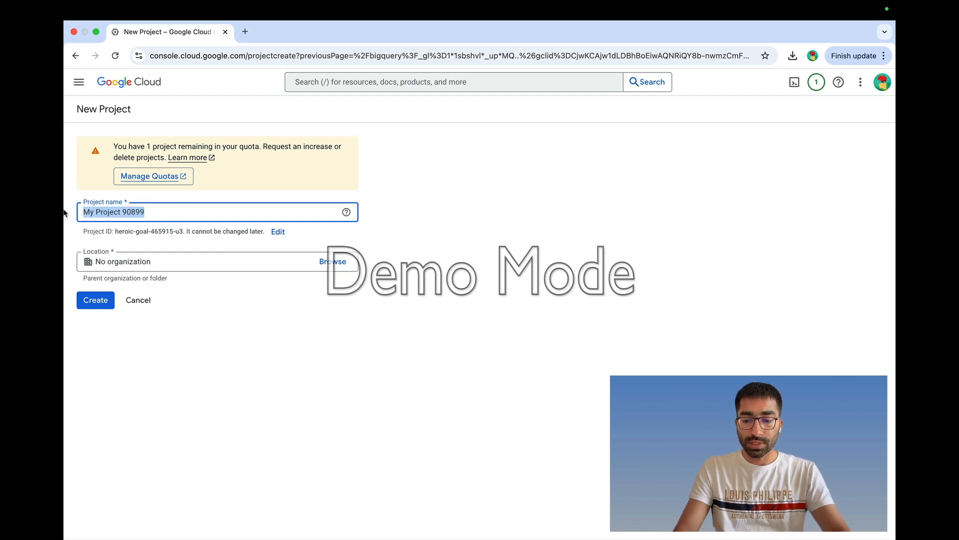
type("DAt")
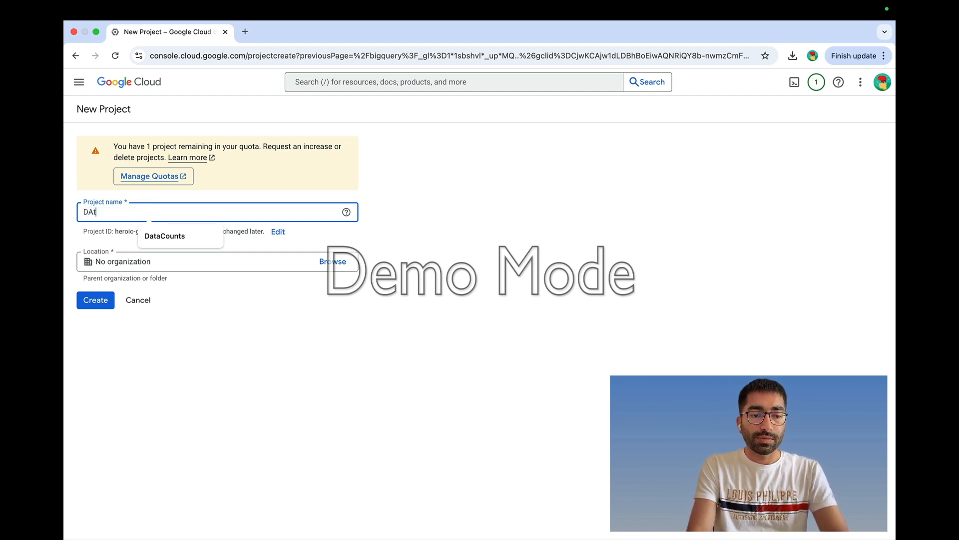
type("a")
key("BackSpace")
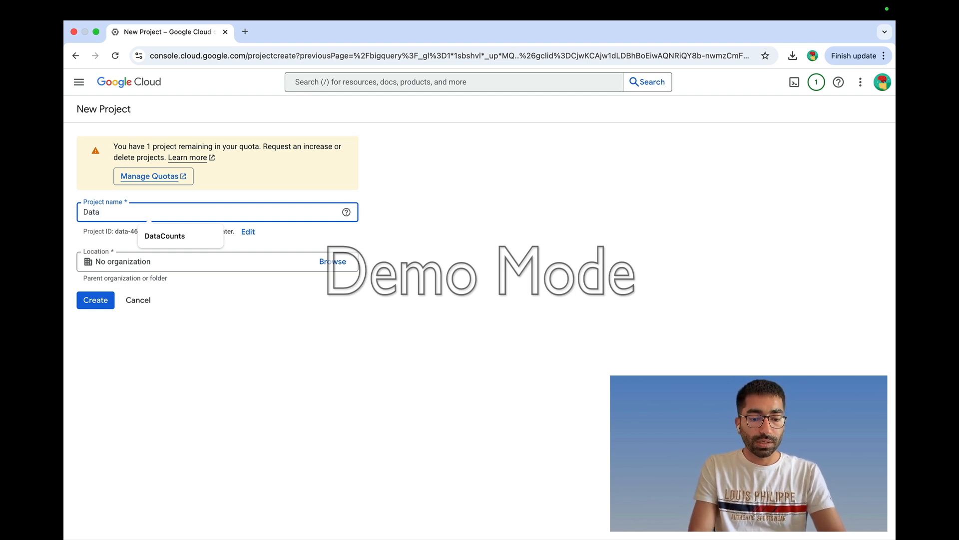
type("aCounts1")
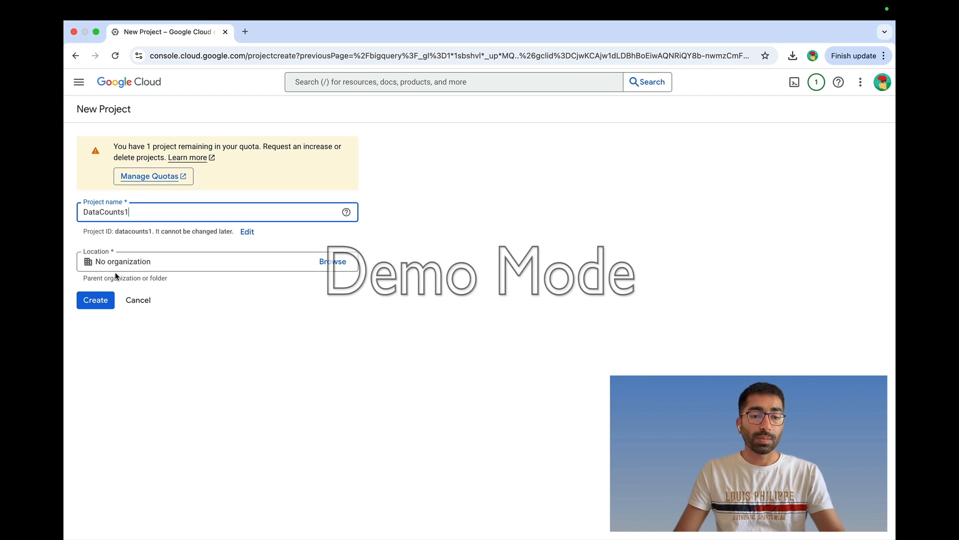
left_click(100, 301)
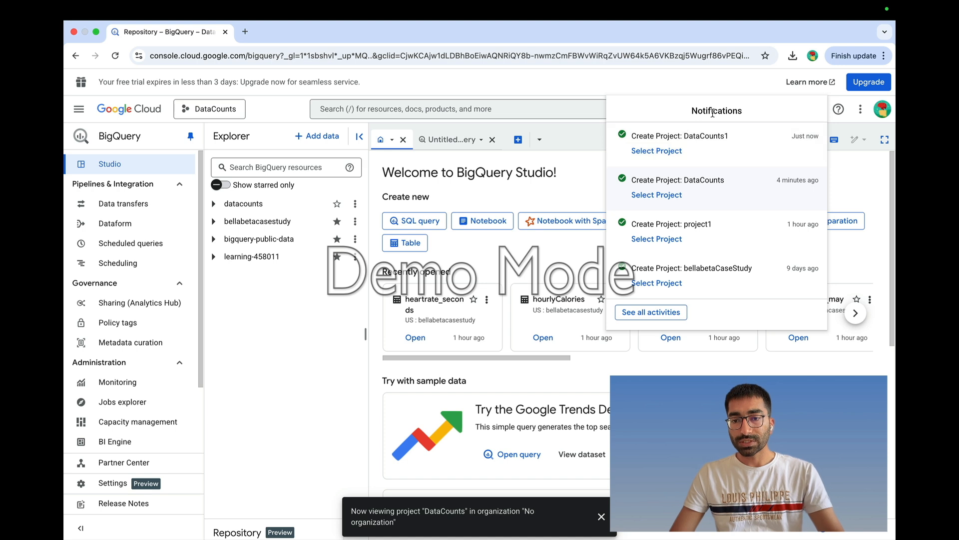
- Switch to the DataCounts1 project and bring up the datacounts1 actions menu
left_click(654, 157)
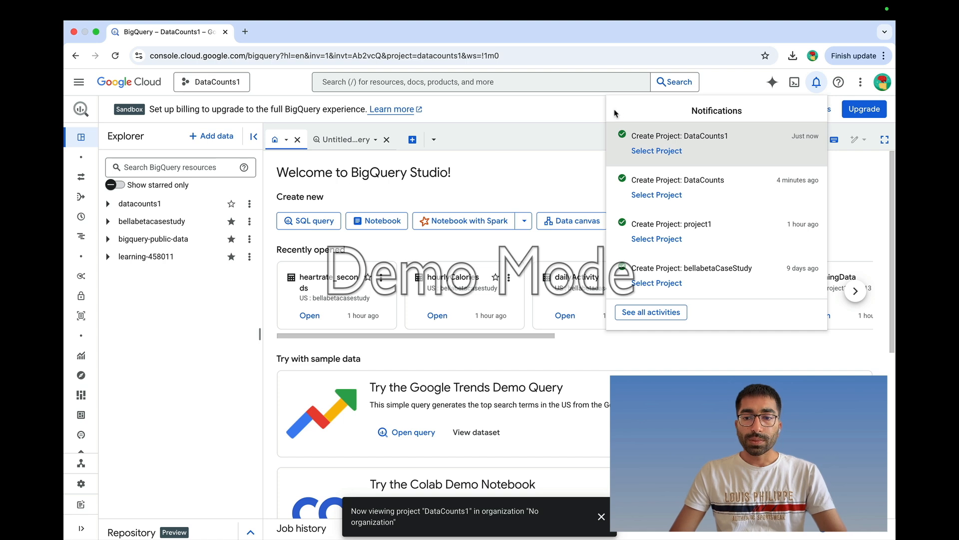
left_click(530, 117)
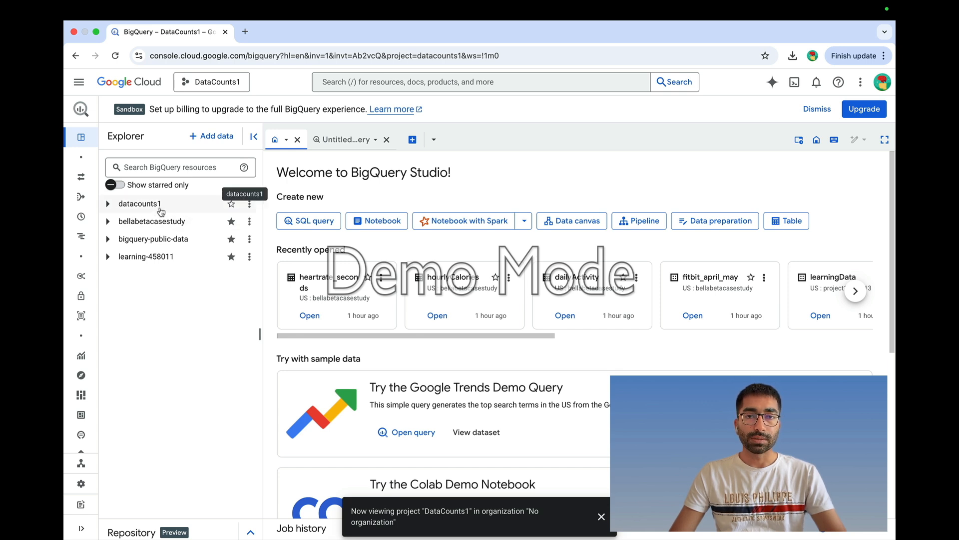
left_click(249, 203)
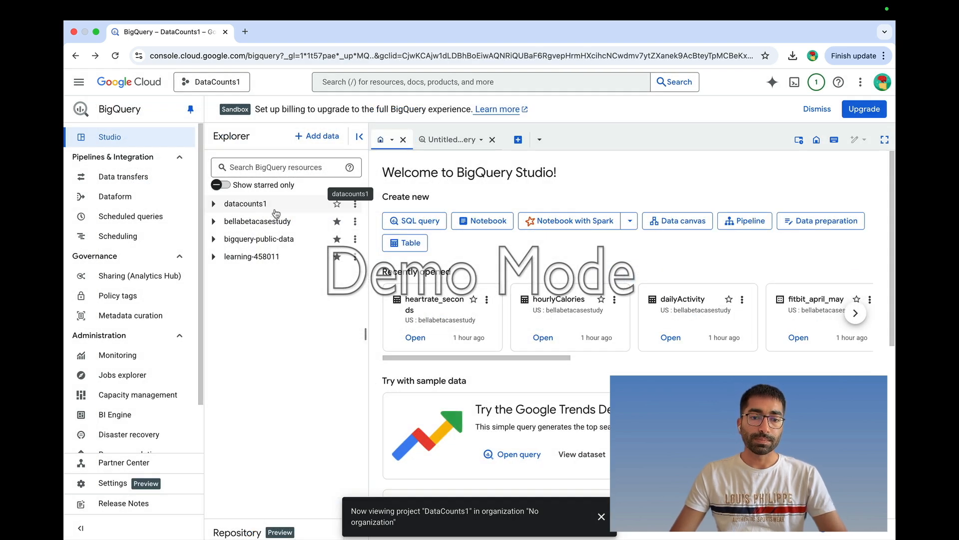
- Create a dataset with ID newLearnings under the datacounts1 project
left_click(355, 207)
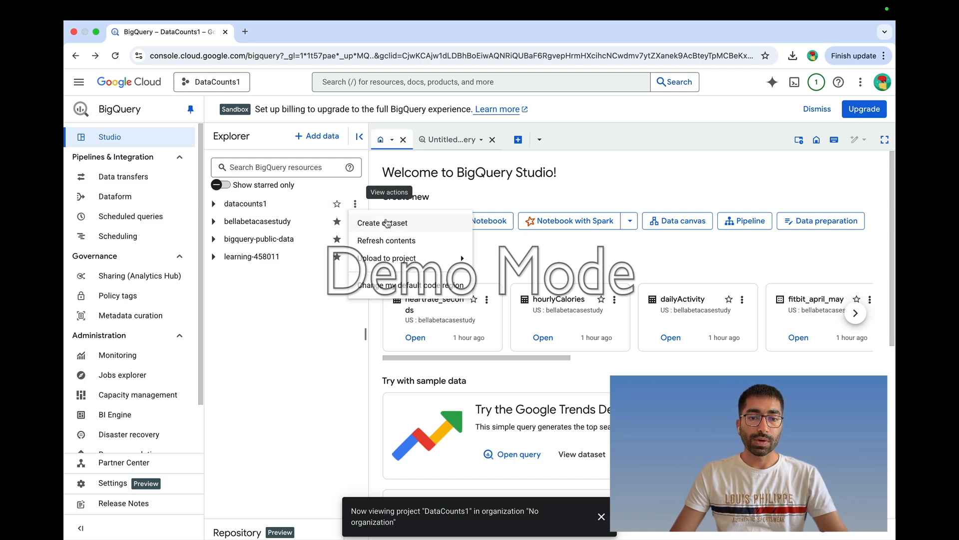
left_click(391, 228)
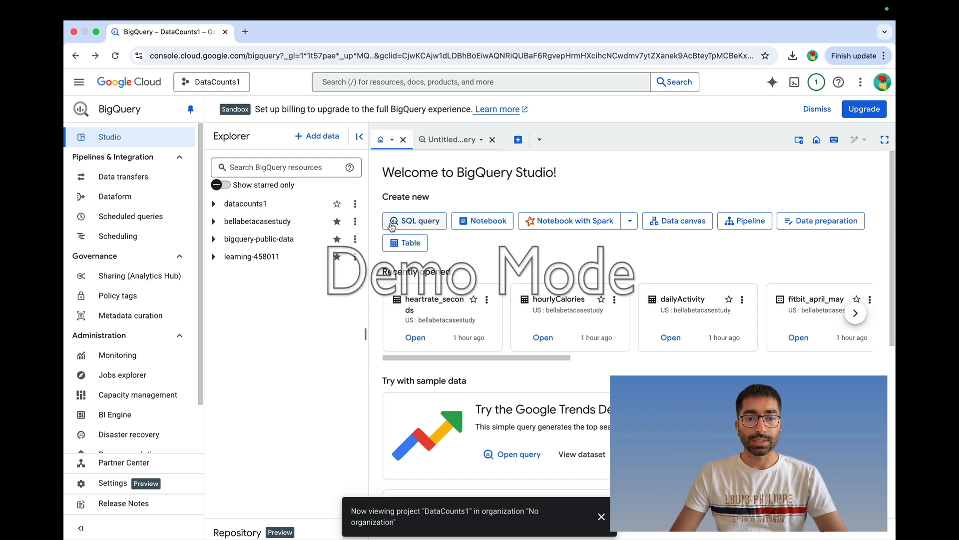
left_click(644, 157)
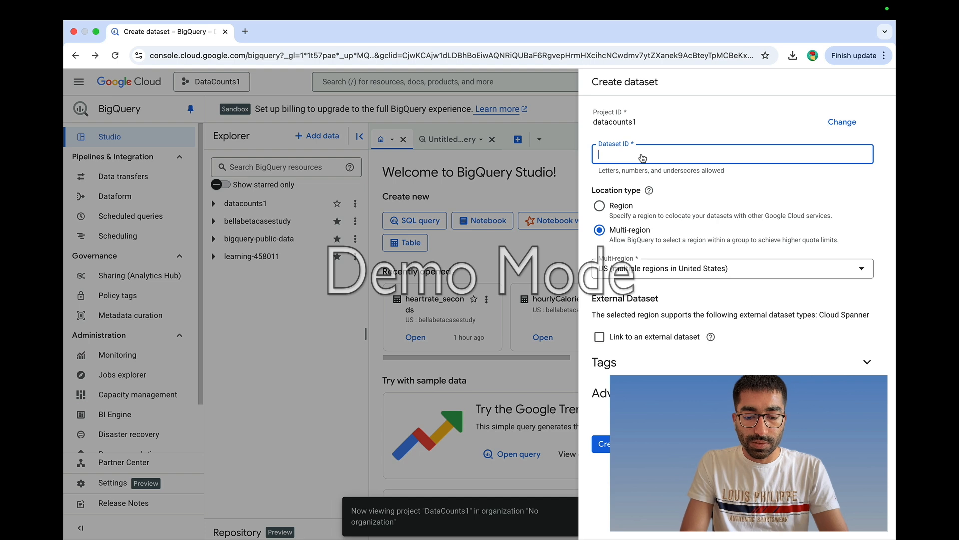
type("newLearnings")
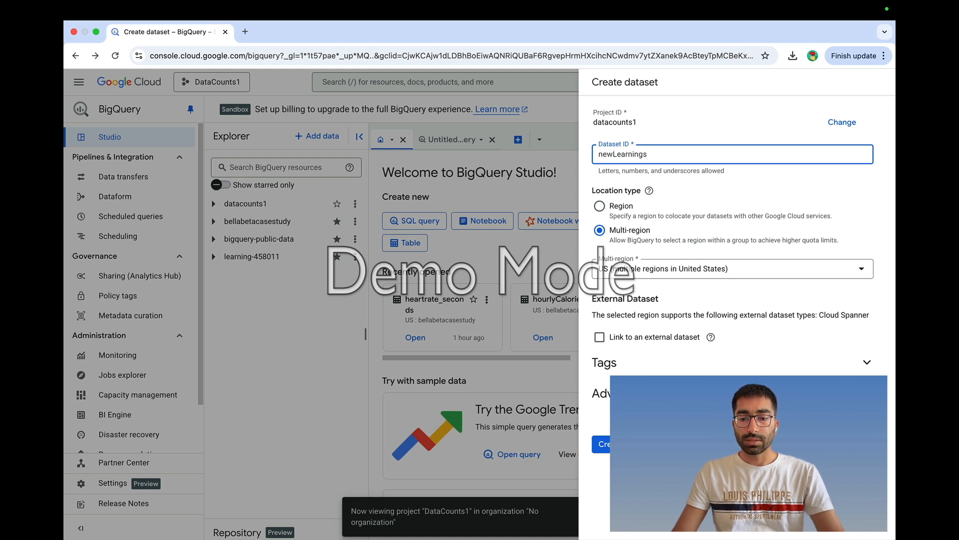
left_click(623, 444)
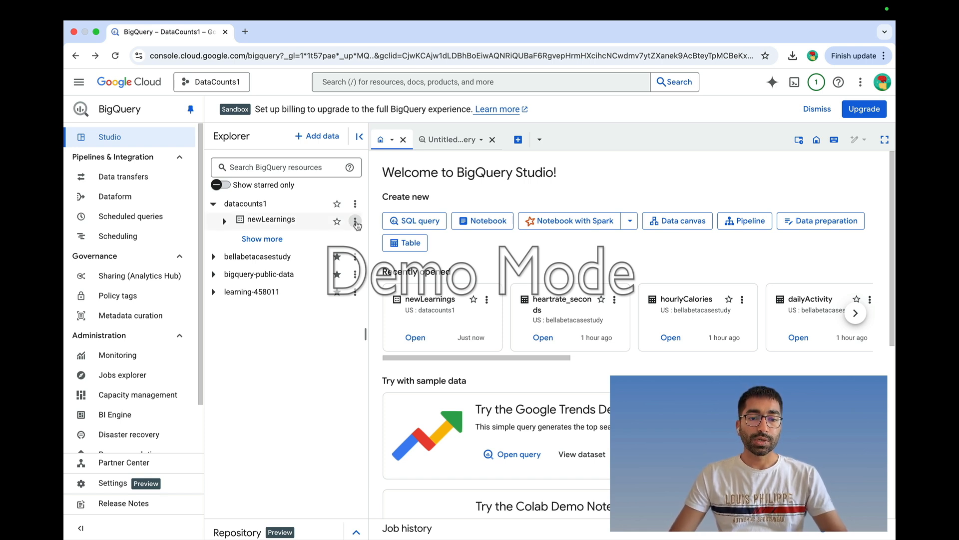
- Start a Create table form in newLearnings with Upload as the table source
left_click(354, 221)
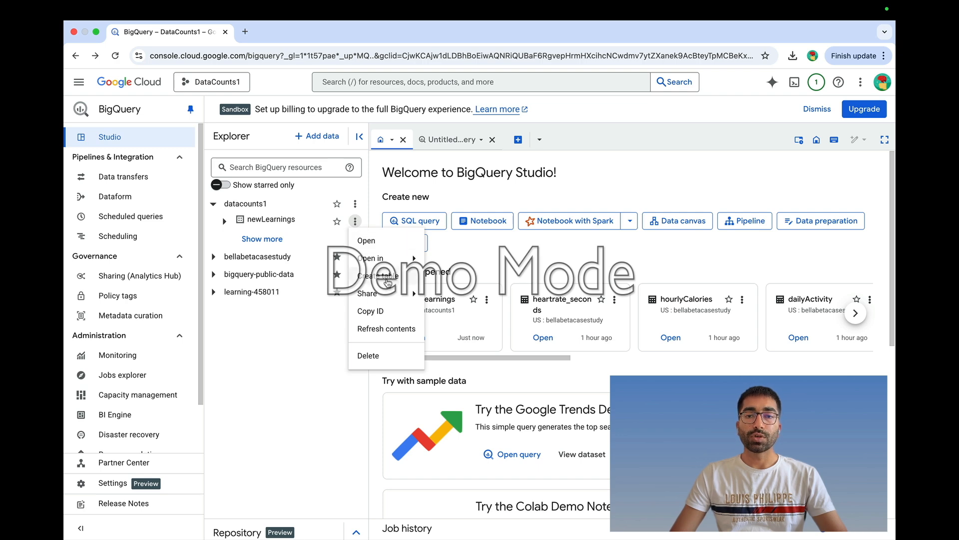
left_click(389, 281)
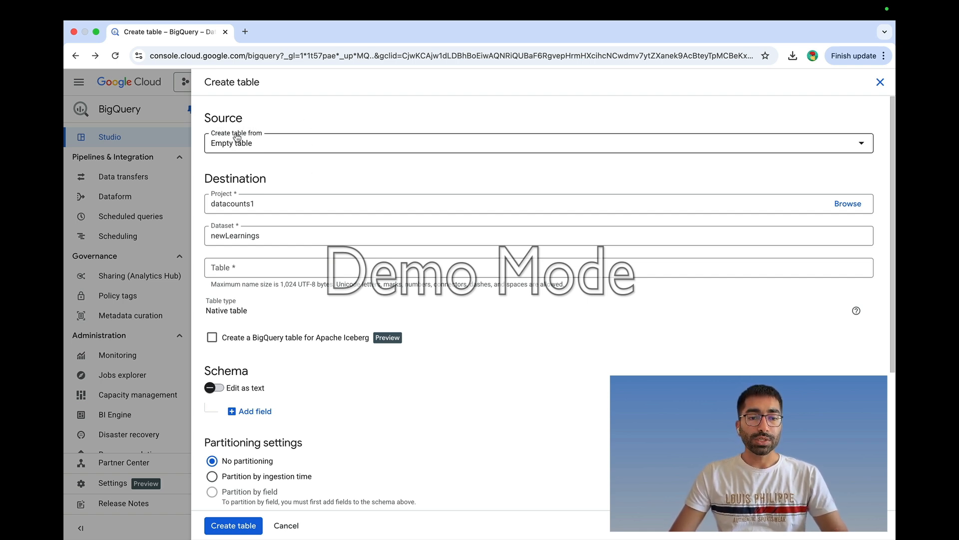
left_click(367, 146)
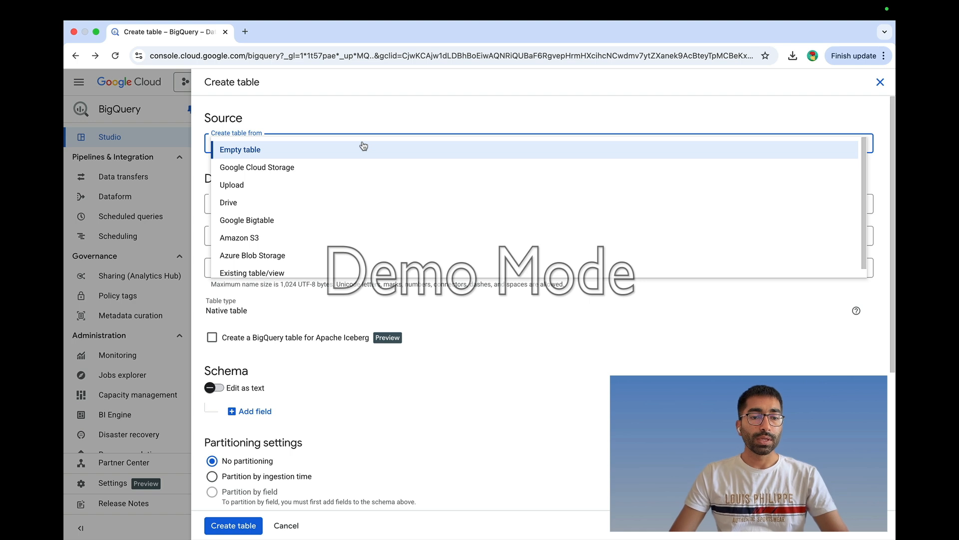
left_click(349, 188)
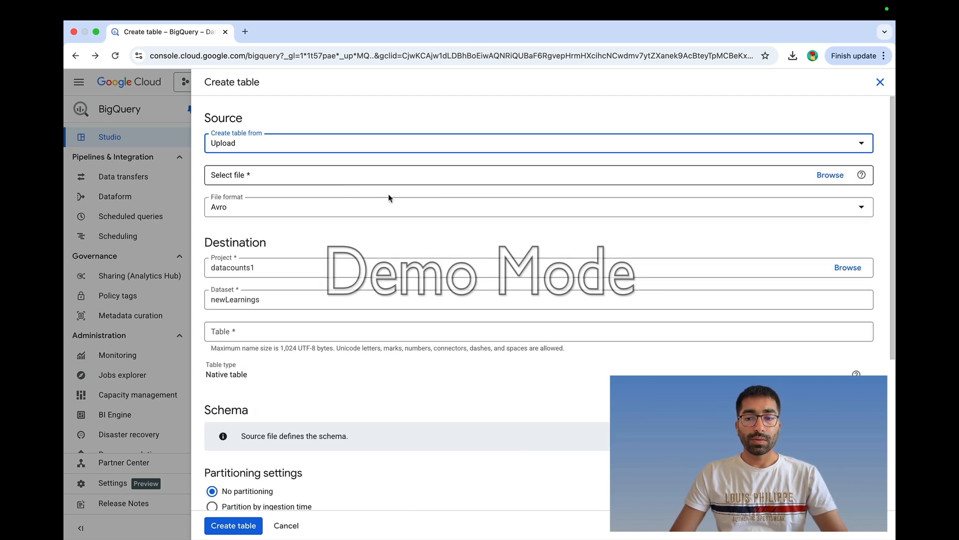
- Select heartrate_seconds_merged.csv from the data folder as the upload file
left_click(829, 175)
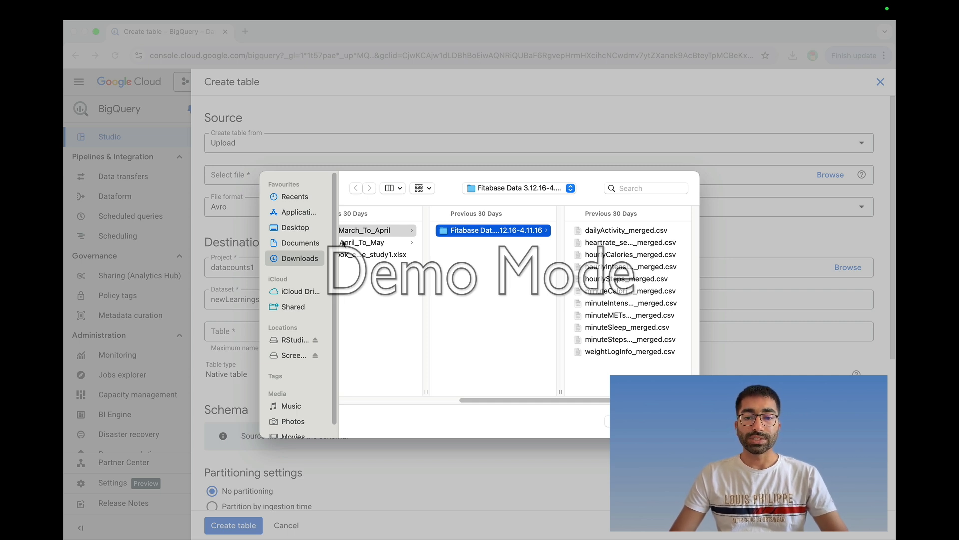
left_click(622, 256)
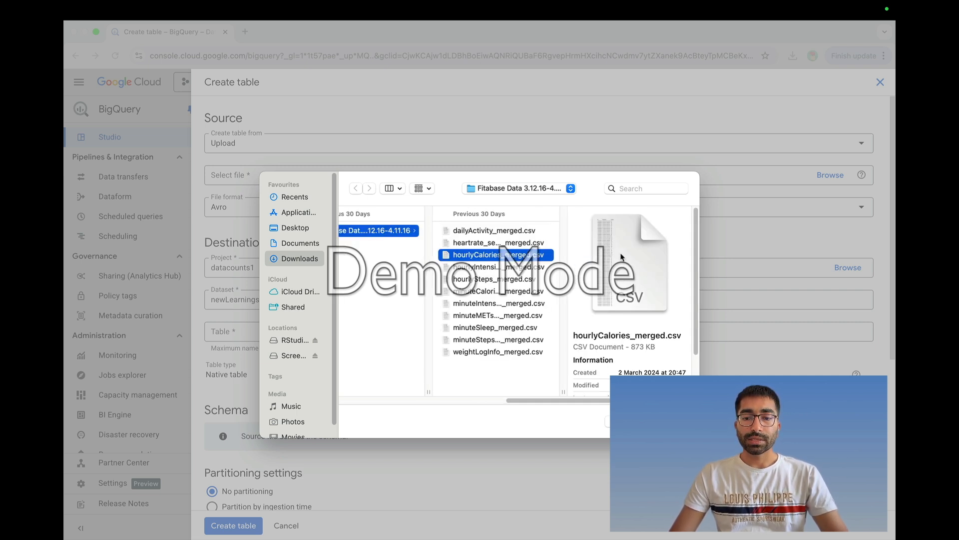
left_click(506, 245)
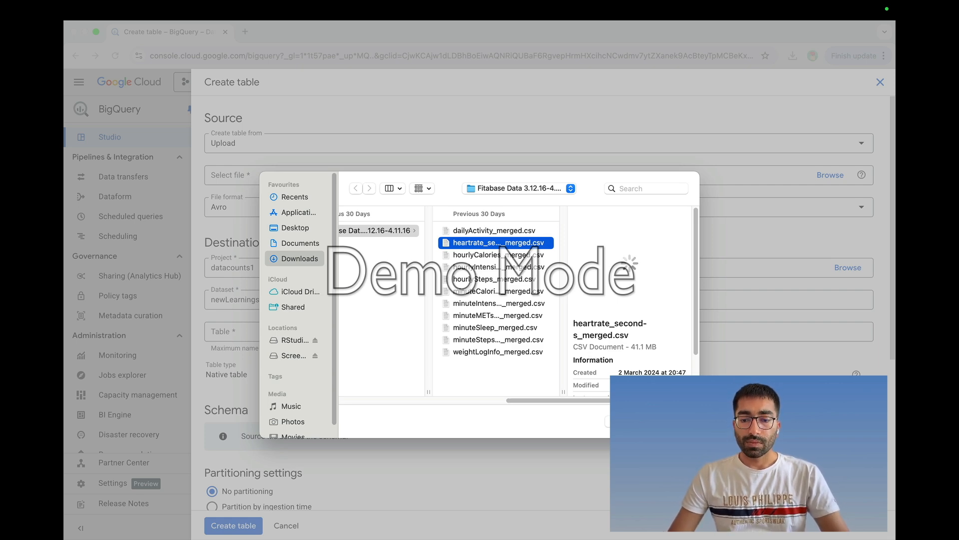
left_click(669, 422)
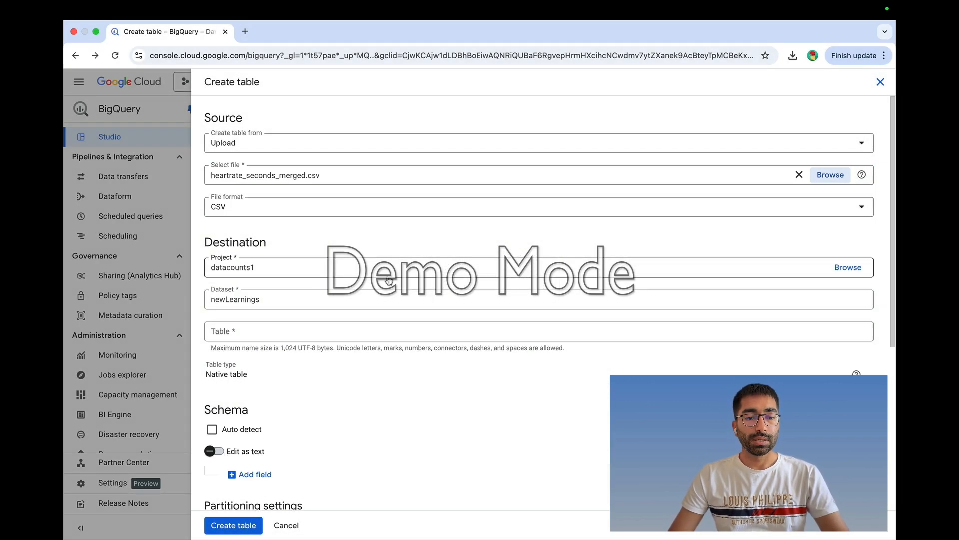
- Name the destination table heartrate_seconds, copying the text from the file name
scroll(311, 209, "down", 4)
scroll(311, 209, "up", 1)
scroll(311, 209, "up", 3)
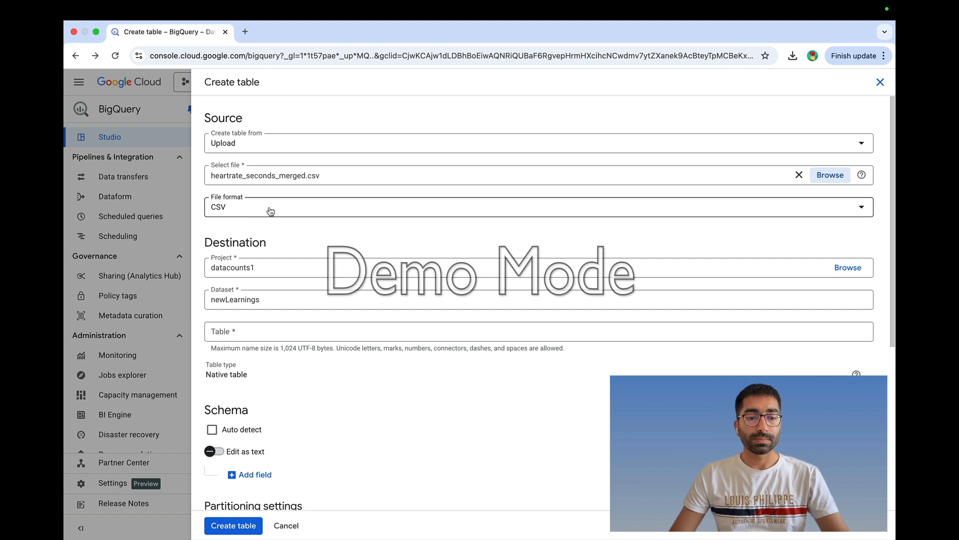
scroll(282, 312, "down", 1)
scroll(281, 312, "down", 2)
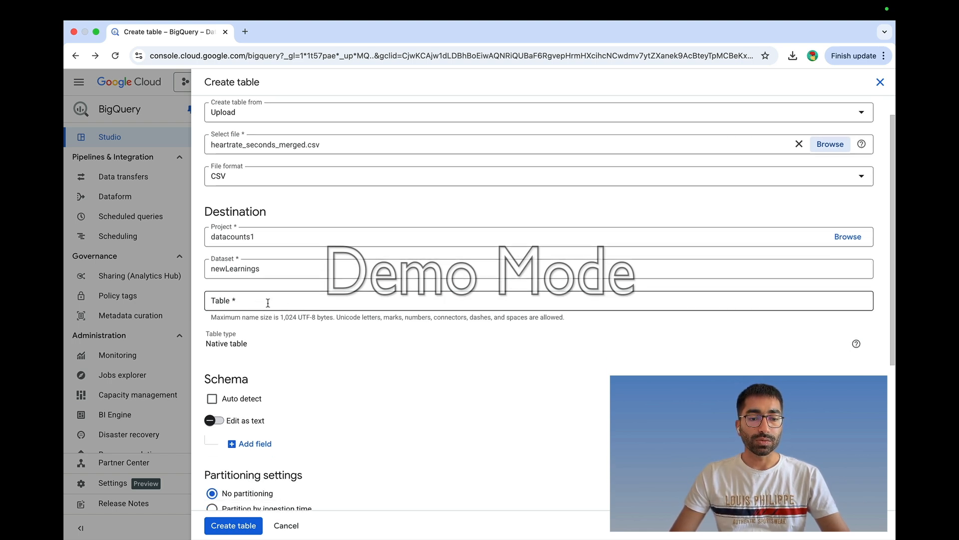
left_click(274, 300)
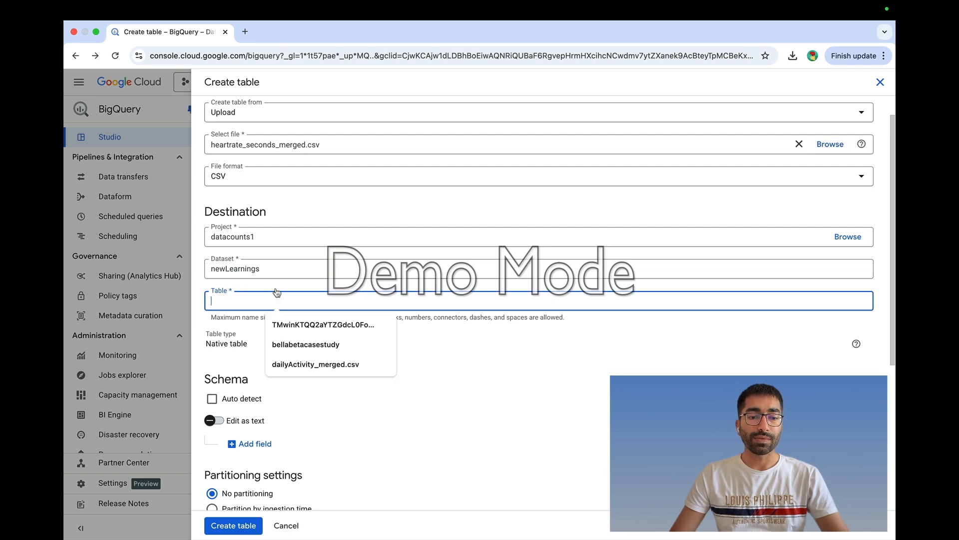
scroll(282, 302, "up", 2)
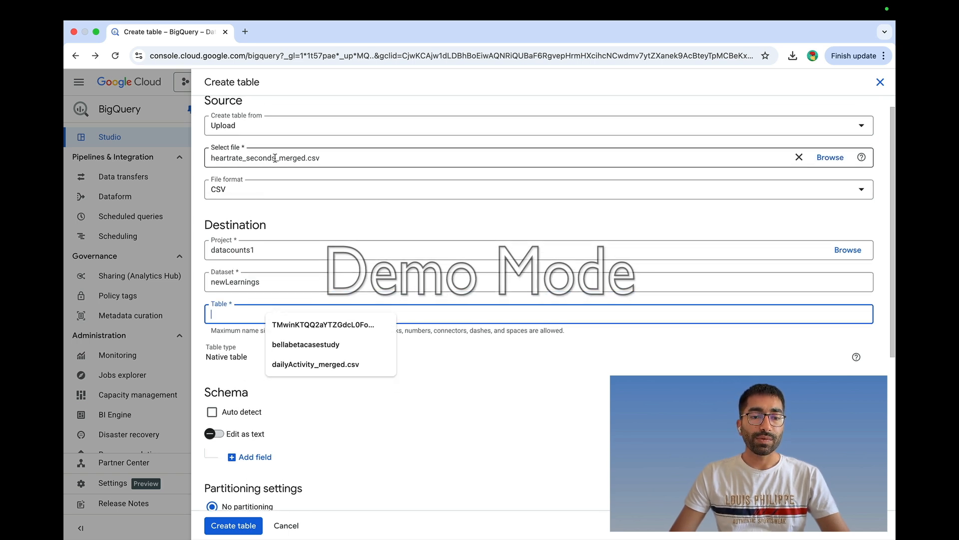
left_click_drag(276, 157, 195, 164)
key("ctrl+c")
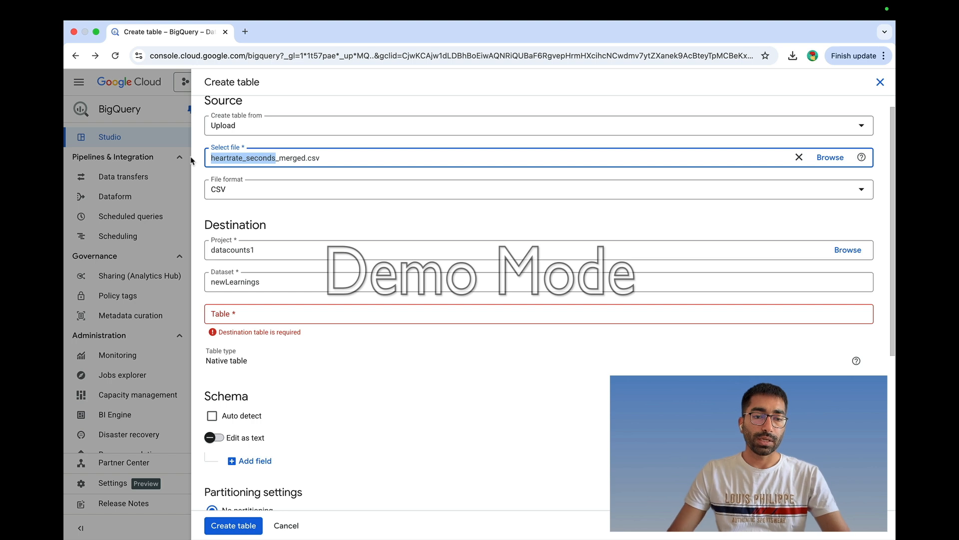
left_click(266, 317)
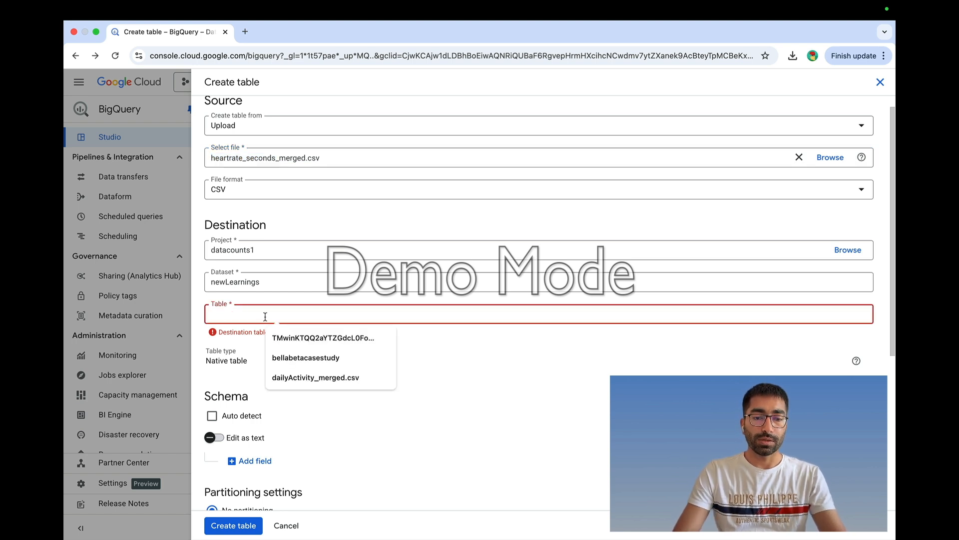
key("ctrl+v")
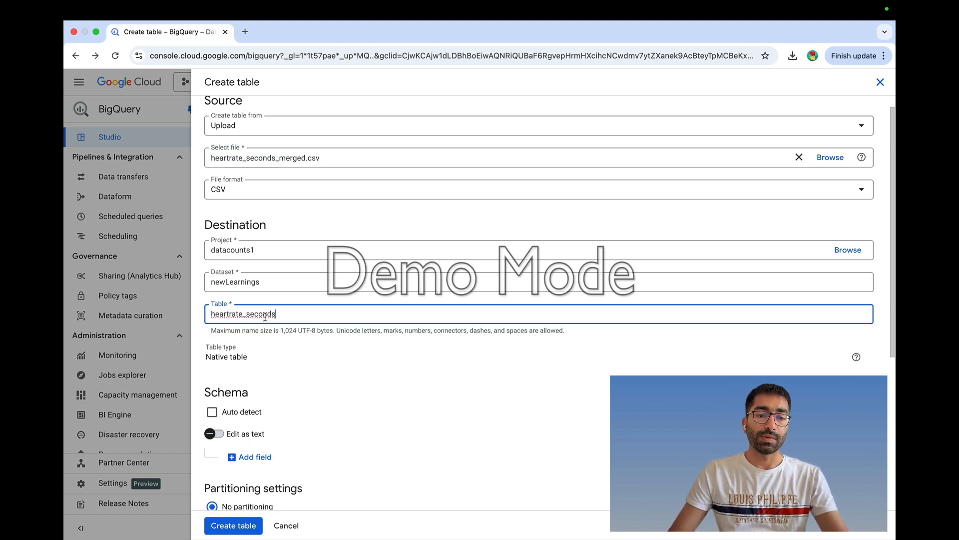
- Turn on schema Auto detect and submit creation of the heartrate_seconds table
left_click(315, 355)
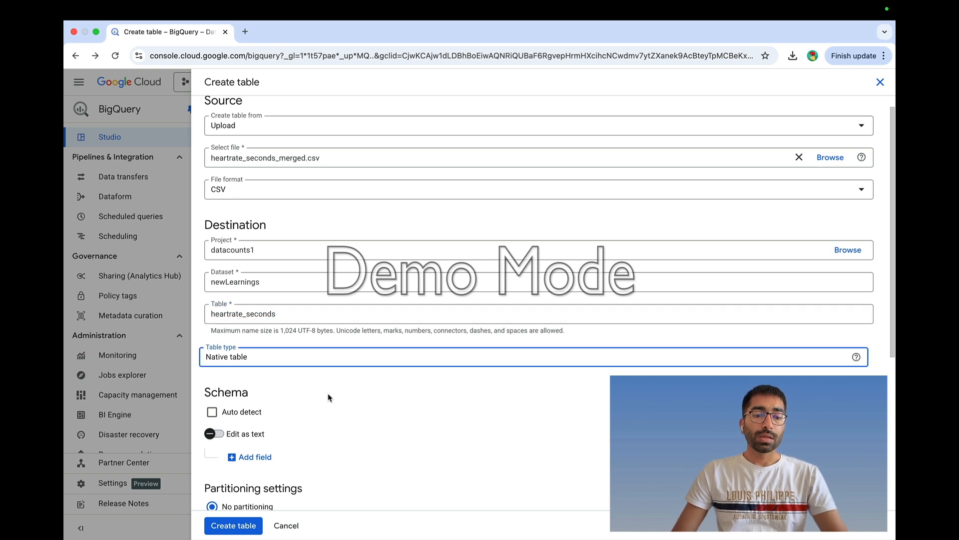
scroll(335, 377, "down", 1)
scroll(327, 371, "down", 5)
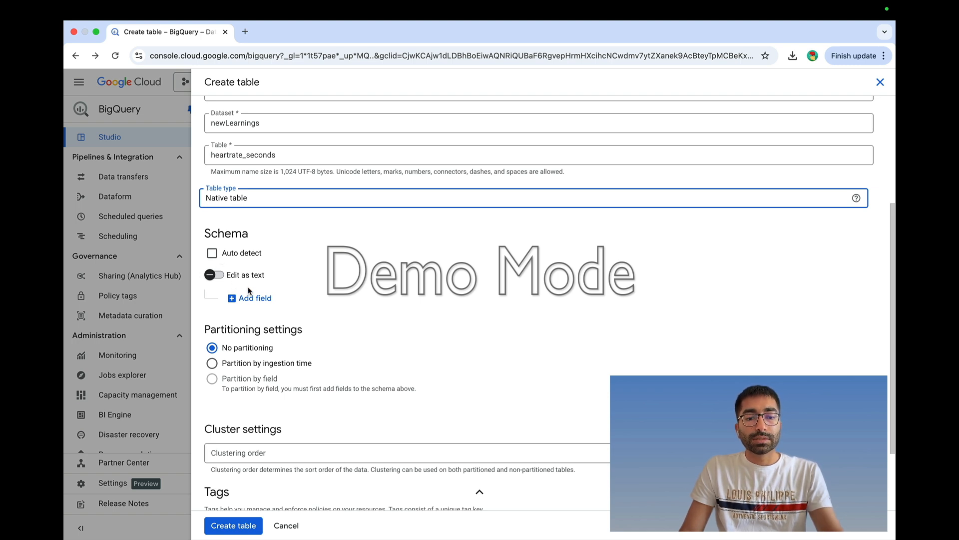
left_click(212, 255)
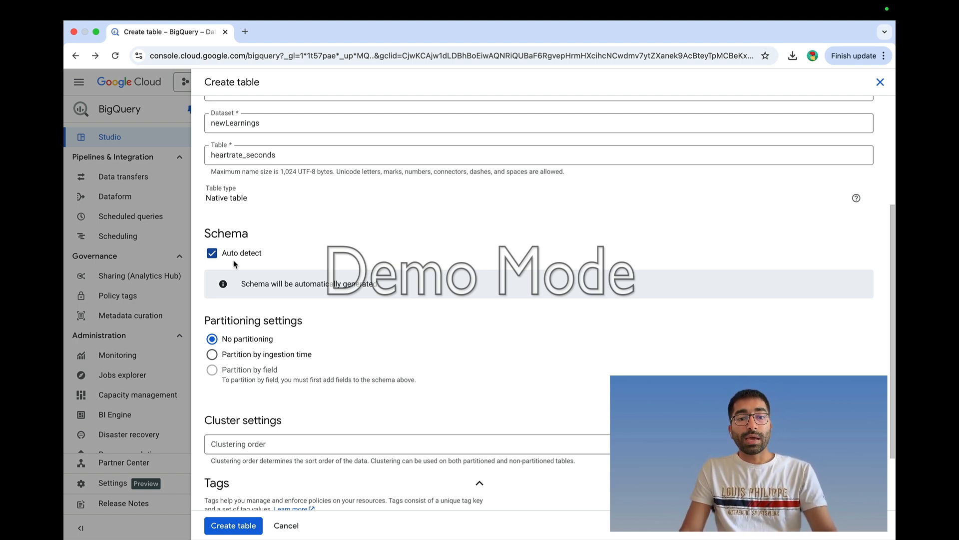
scroll(311, 274, "down", 3)
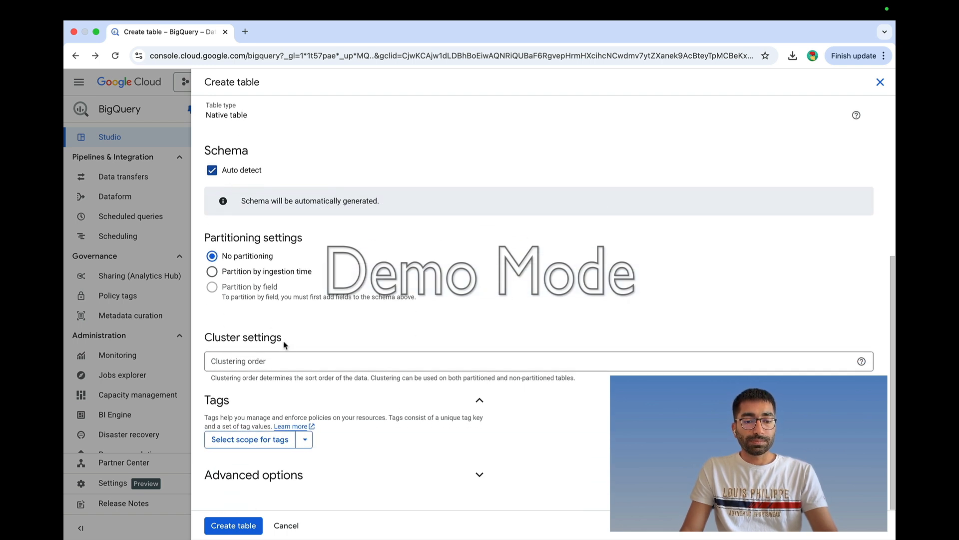
left_click(241, 526)
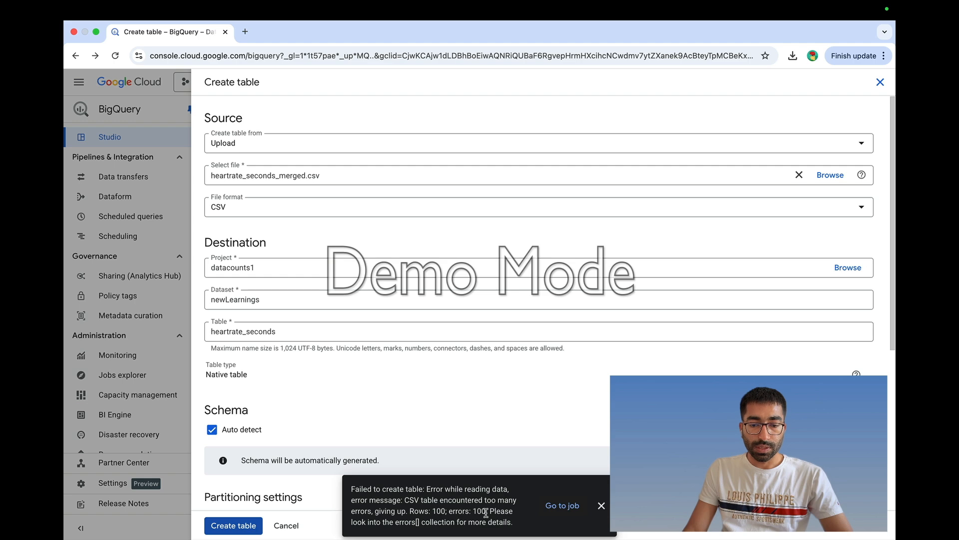
- Inspect the load job errors and highlight the rejected Time value 4/1/2016 7:54:10 AM
left_click(562, 506)
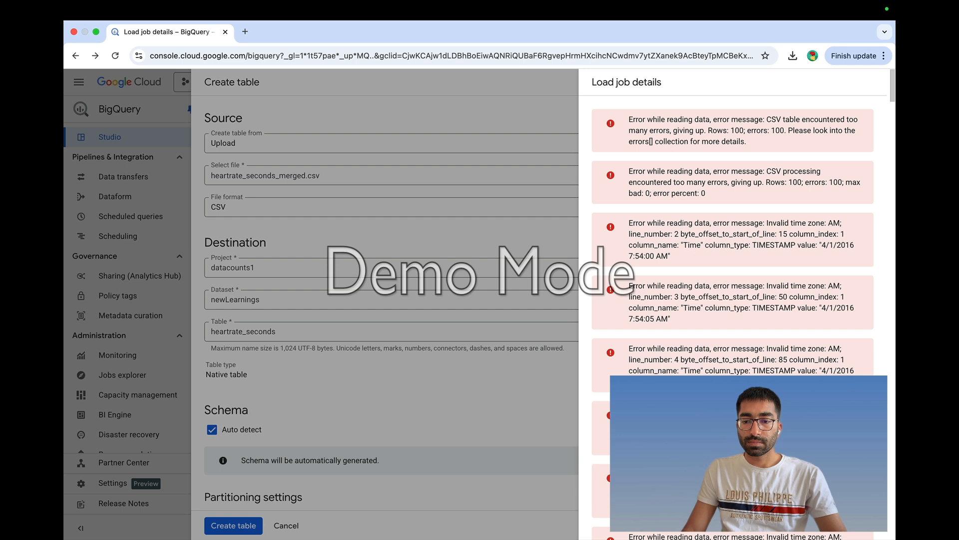
scroll(725, 350, "down", 2)
scroll(744, 331, "down", 1)
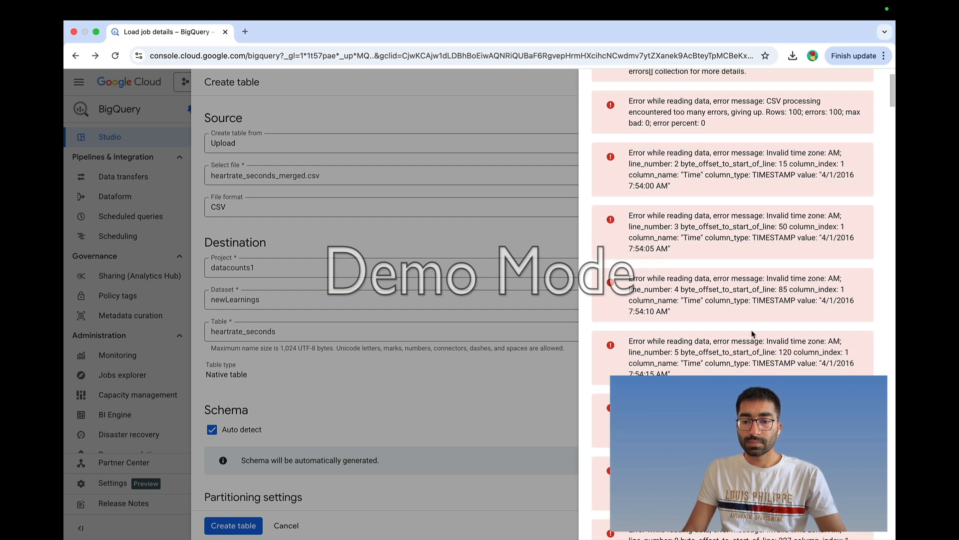
left_click_drag(630, 279, 690, 316)
left_click(632, 281)
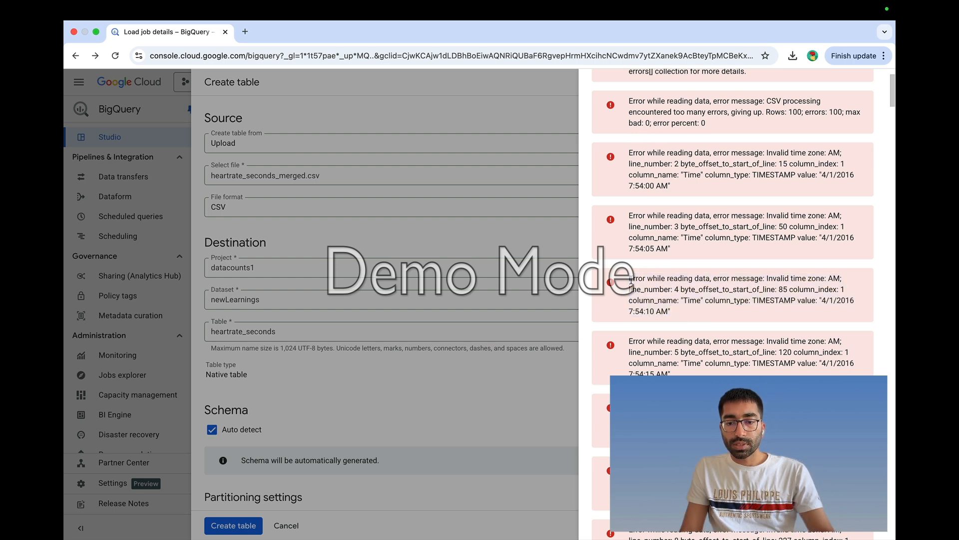
left_click_drag(630, 280, 676, 315)
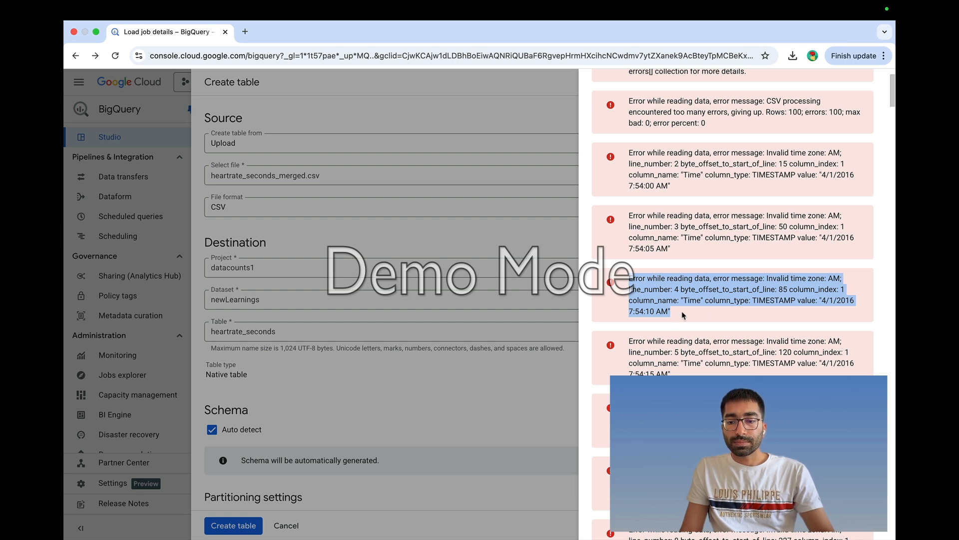
left_click(824, 301)
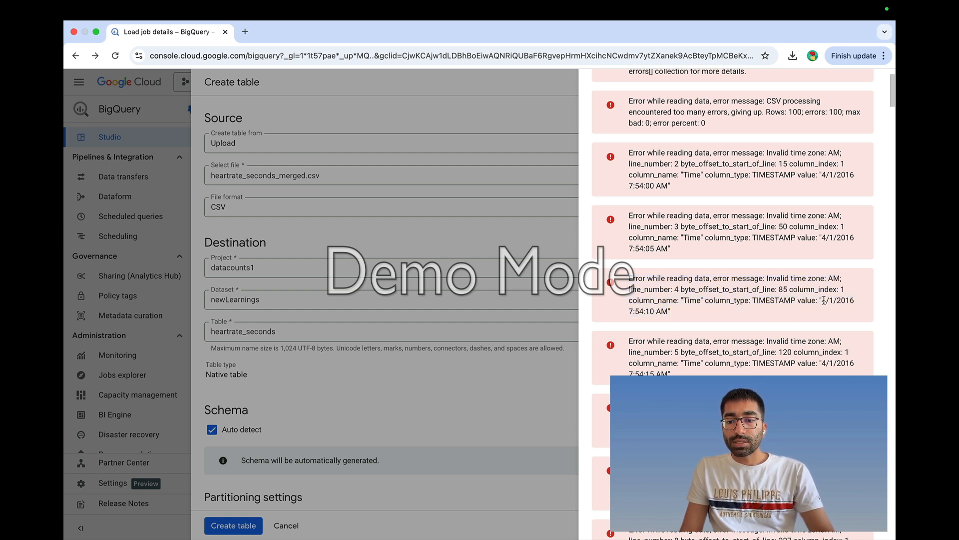
mouse_move(822, 300)
left_mouse_down()
mouse_move(856, 302)
mouse_move(829, 317)
left_mouse_up()
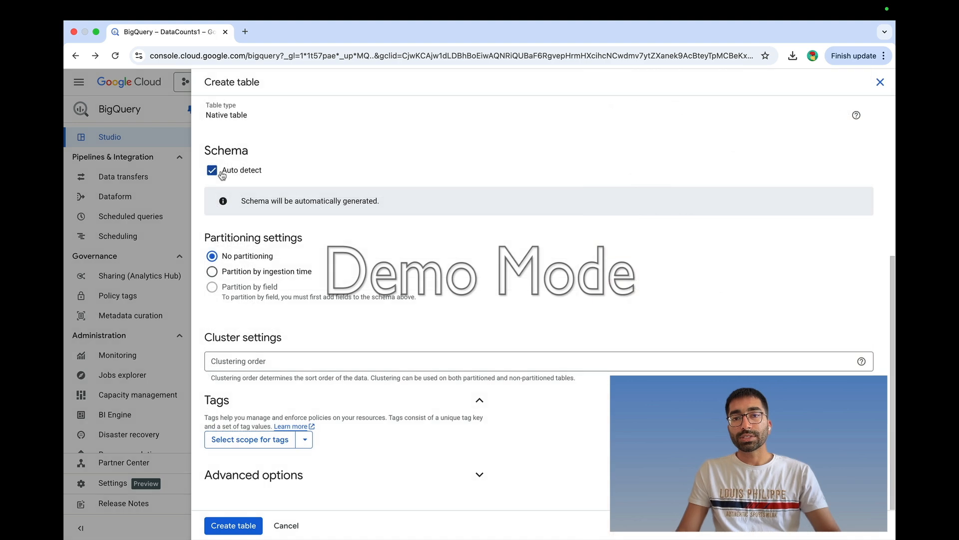
- Replace auto detect with a manual schema Id STRING, Time STRING, Value INTEGER and submit
left_click(222, 174)
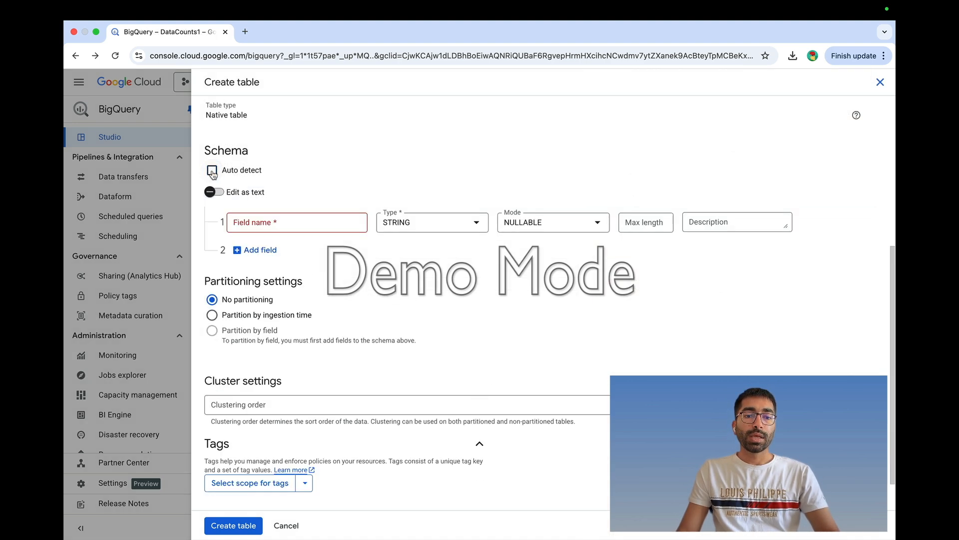
left_click(264, 224)
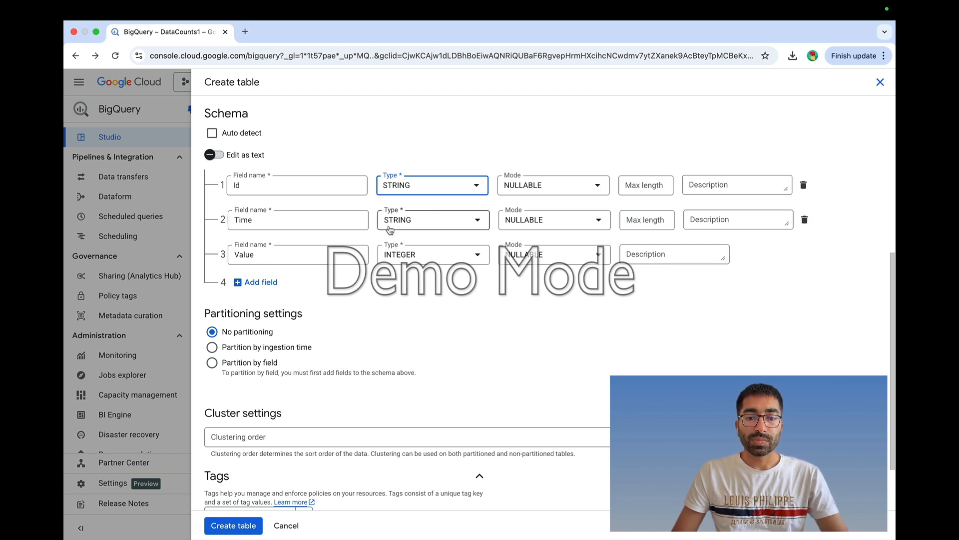
left_click(457, 225)
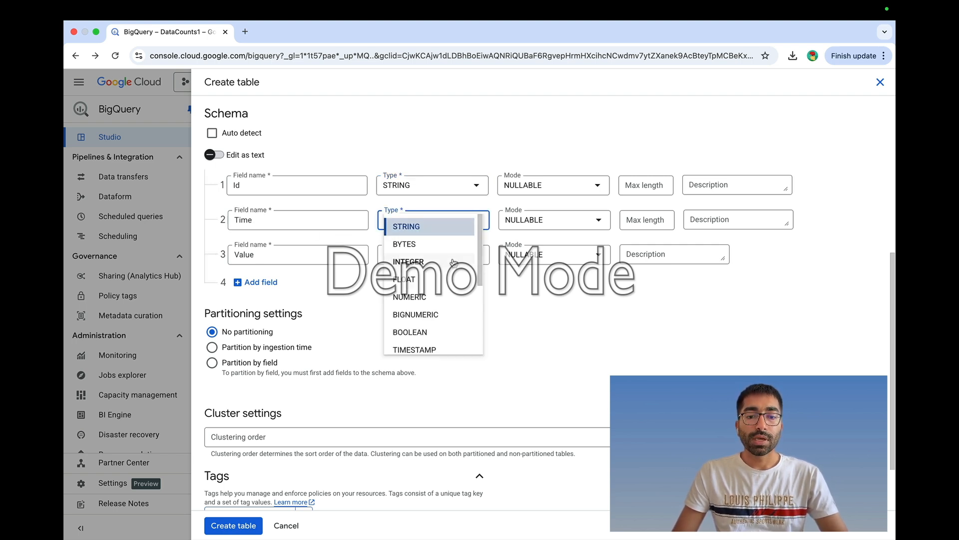
scroll(454, 265, "down", 3)
scroll(450, 275, "up", 3)
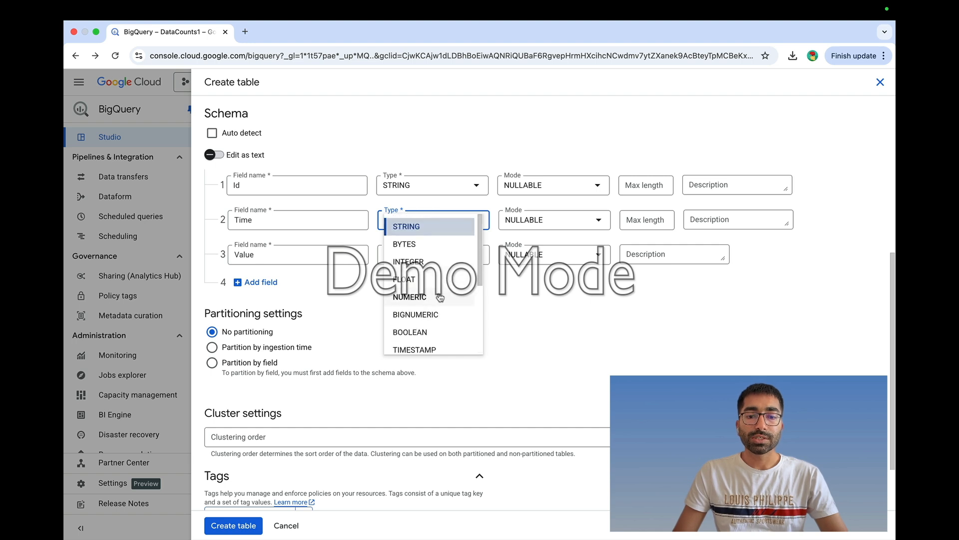
left_click(433, 228)
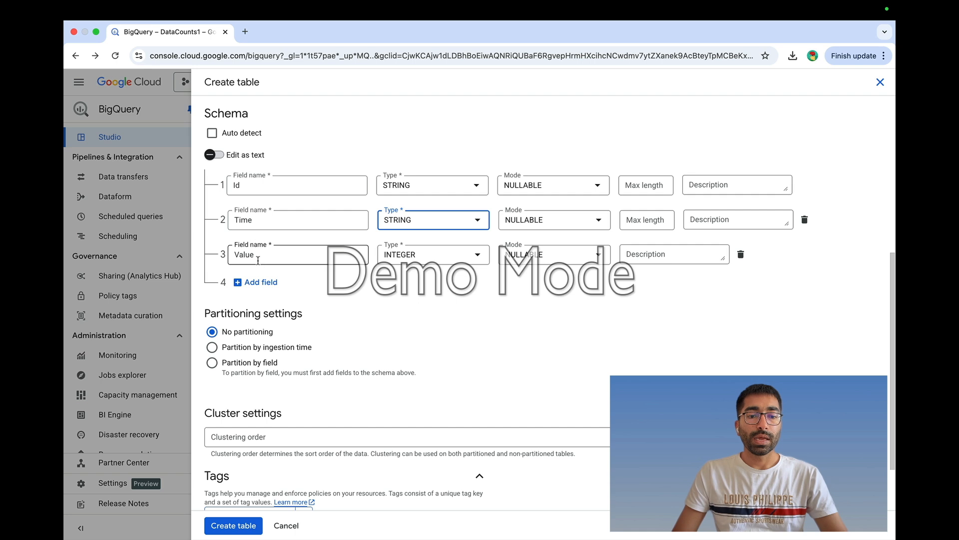
scroll(423, 288, "down", 1)
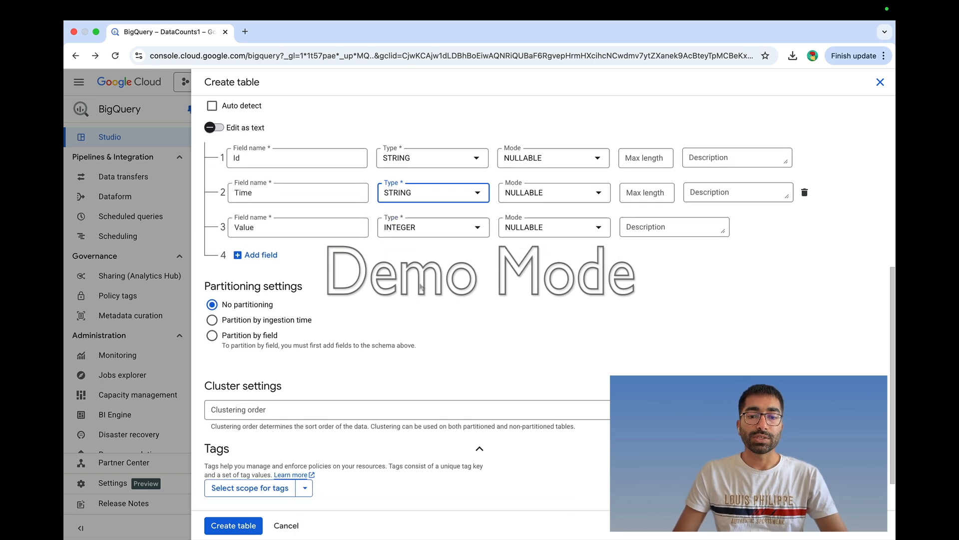
scroll(420, 287, "down", 2)
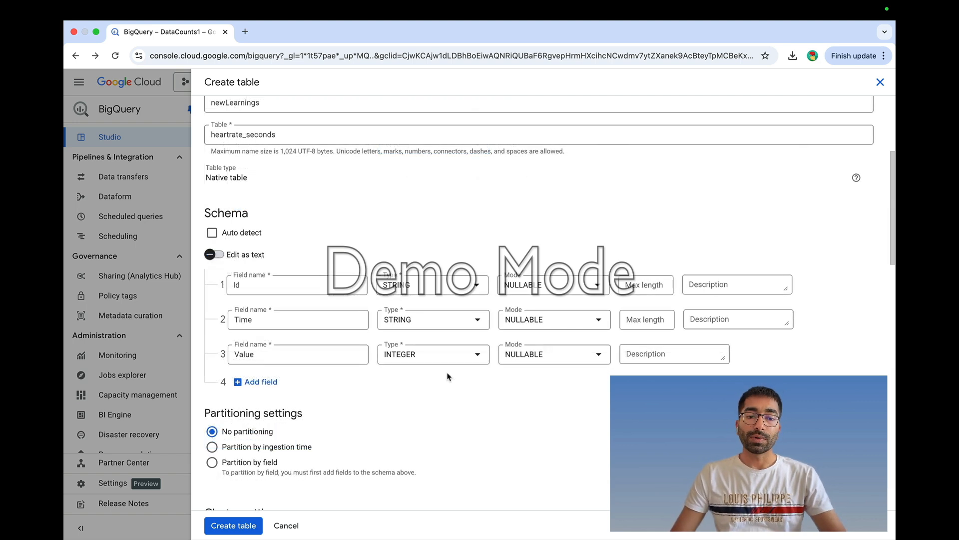
left_click(243, 525)
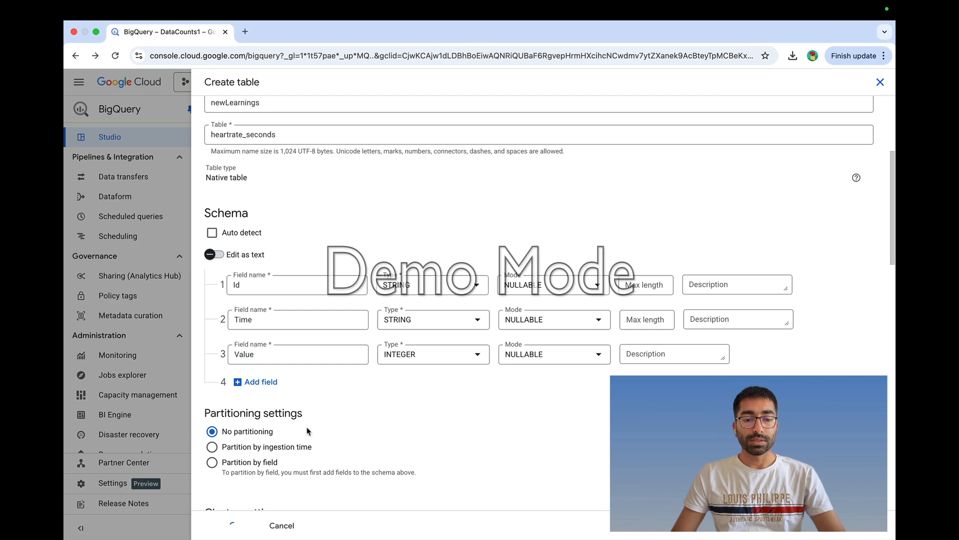
- Review the failed job's error that header 'Value' can't parse as INT64, then close it
scroll(538, 266, "down", 4)
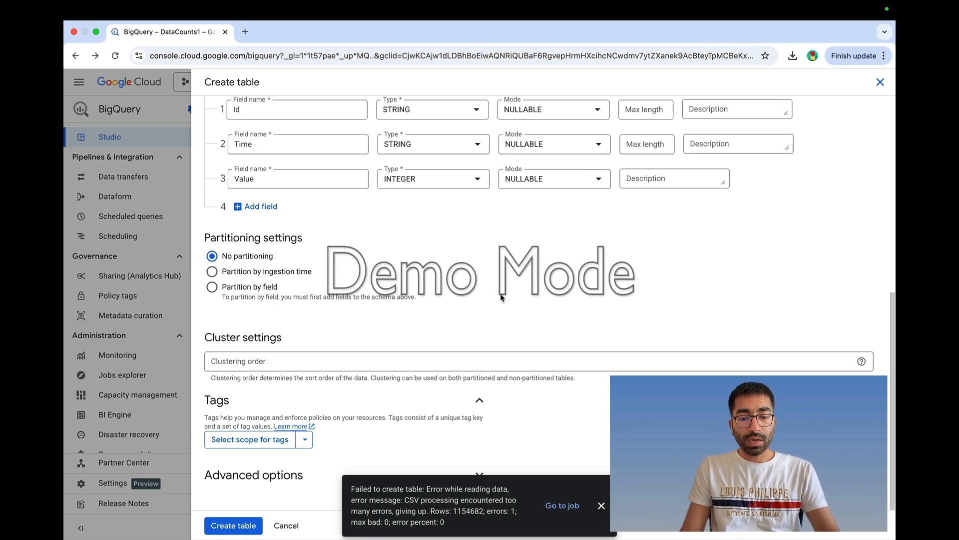
left_click(562, 507)
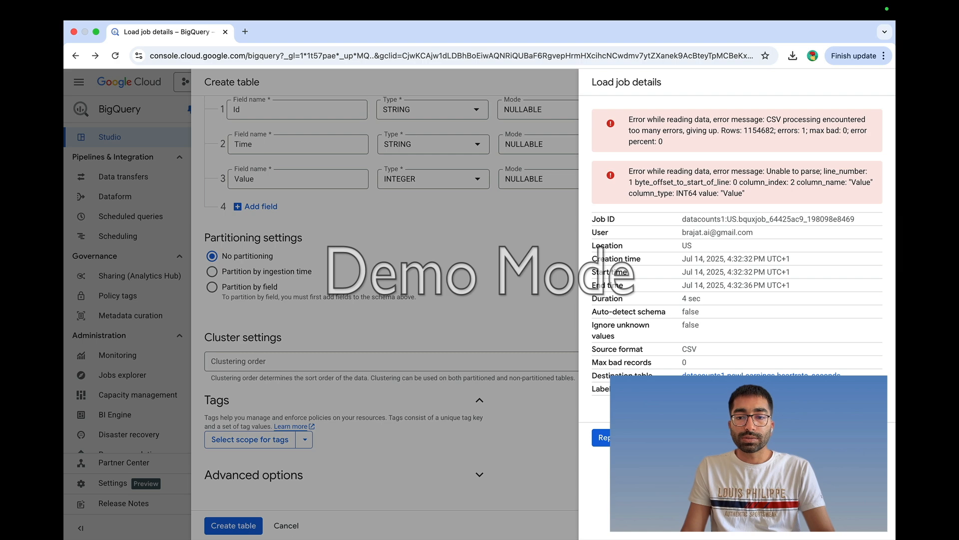
left_click(682, 438)
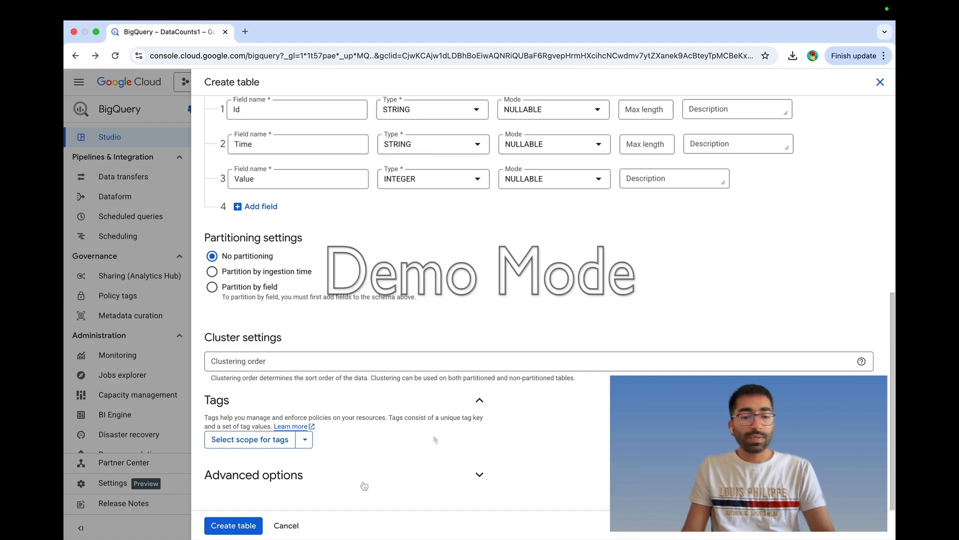
- Set Number of errors allowed to 100 under Advanced options and create the heartrate_seconds table
left_click(293, 478)
scroll(293, 470, "down", 4)
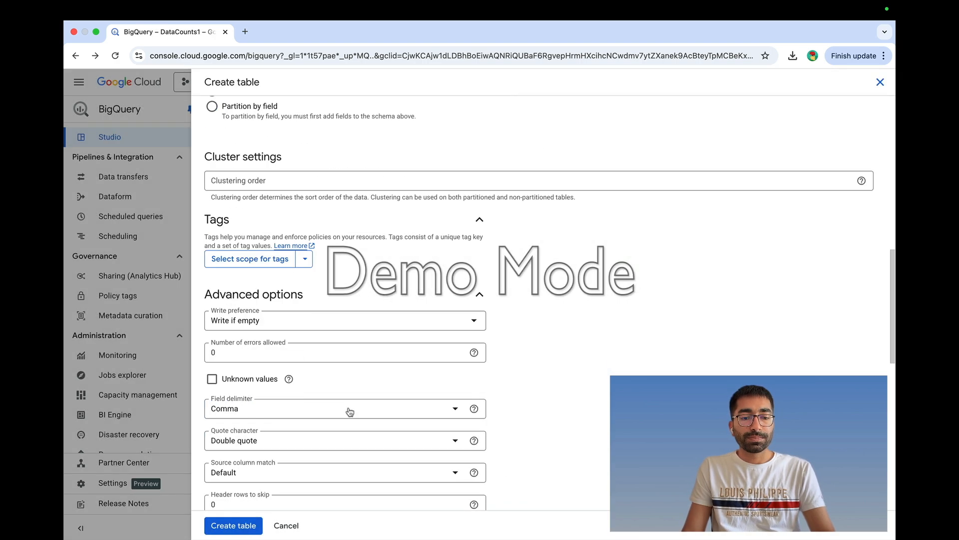
mouse_move(233, 354)
left_mouse_down()
mouse_move(207, 354)
mouse_move(236, 349)
left_mouse_up()
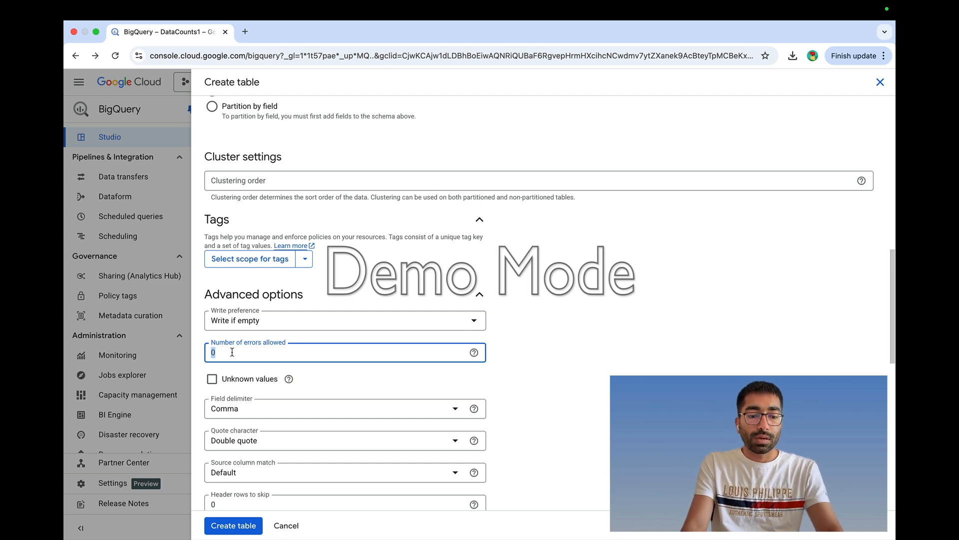
type("100")
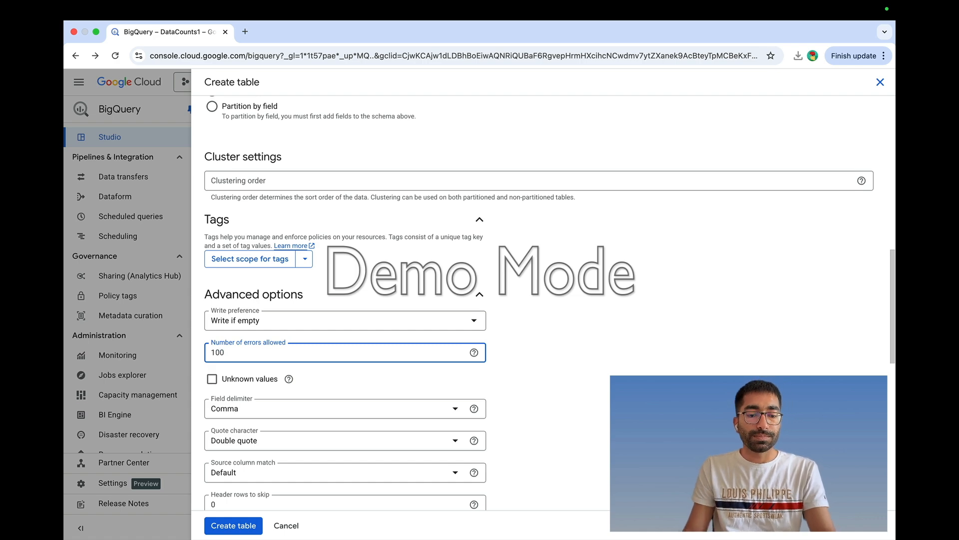
scroll(300, 403, "down", 10)
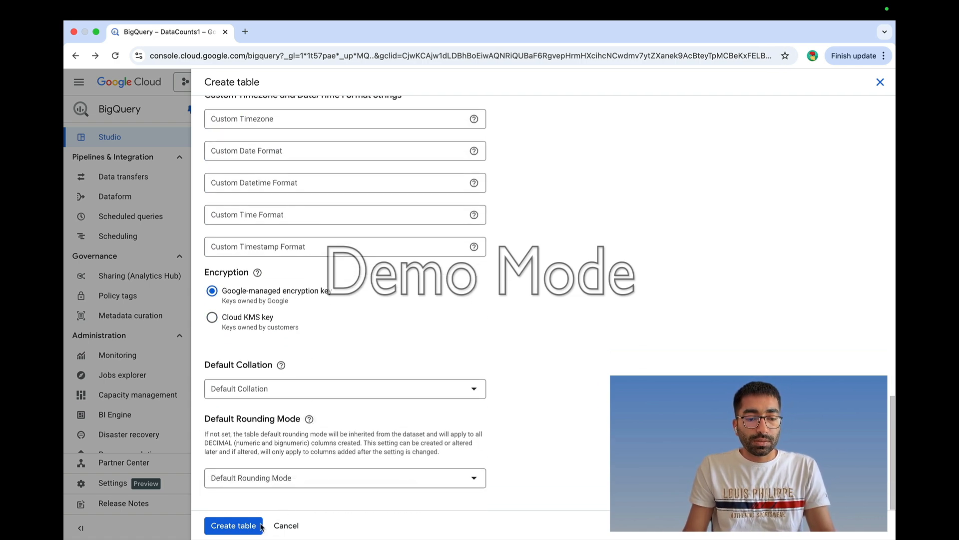
left_click(245, 526)
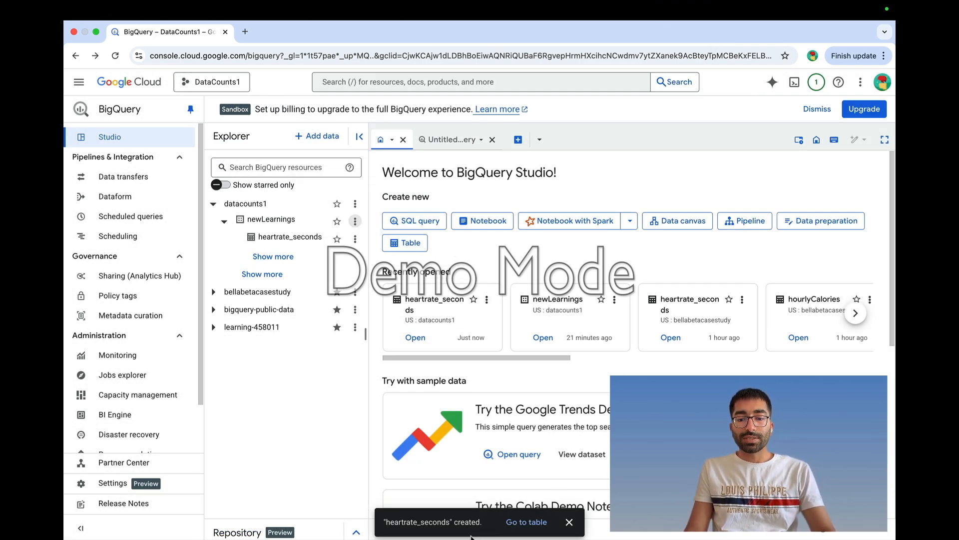
- Open the heartrate_seconds table and scroll through its Id, Time and Value preview rows
left_click(527, 522)
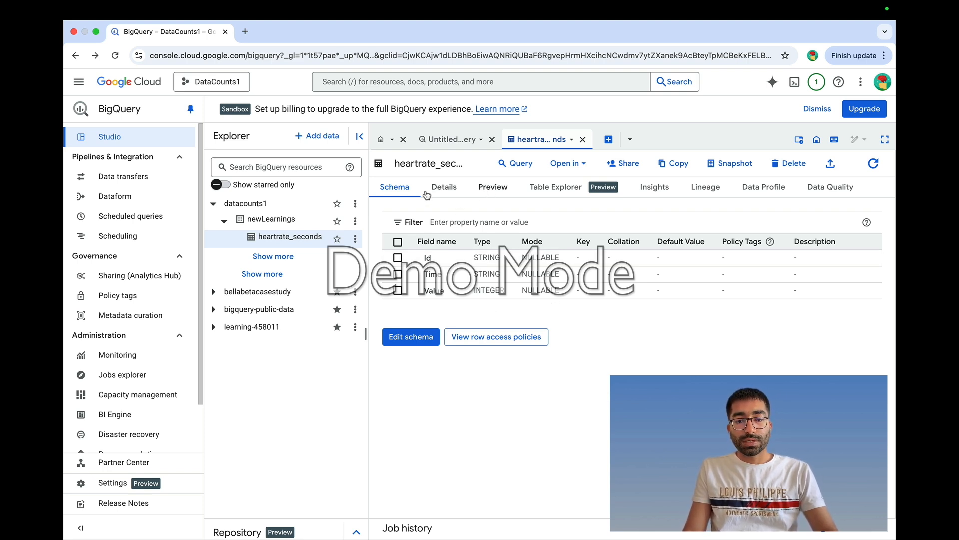
left_click(494, 192)
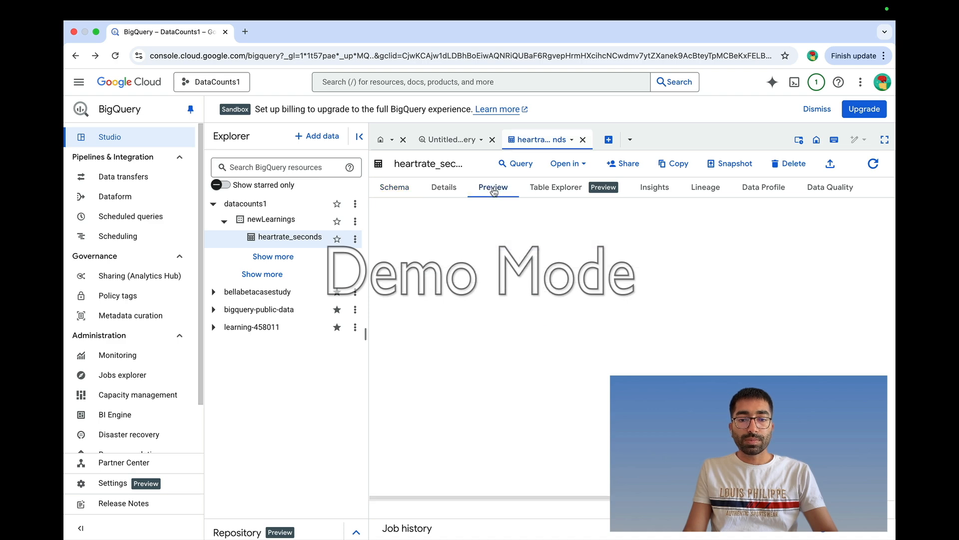
scroll(529, 308, "down", 10)
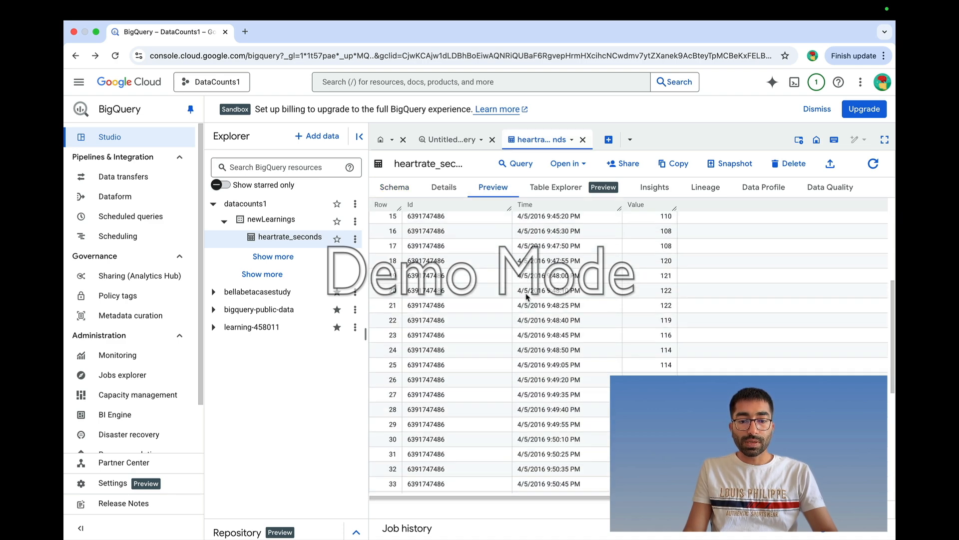
scroll(513, 294, "up", 10)
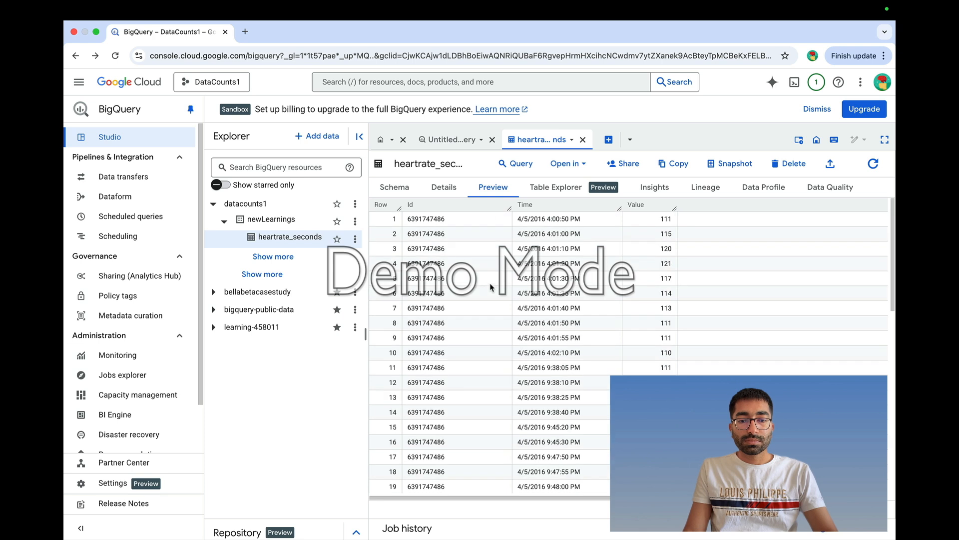